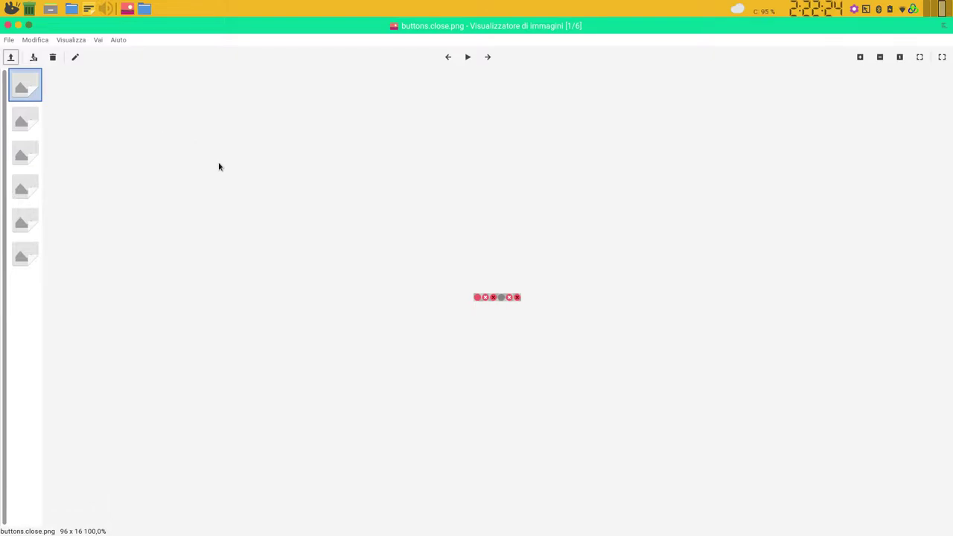
# Close the image preview, open buttons.close.xcf from the theme folder in GIMP, and enlarge the strip of close-button images.
pyautogui.click(7, 24)
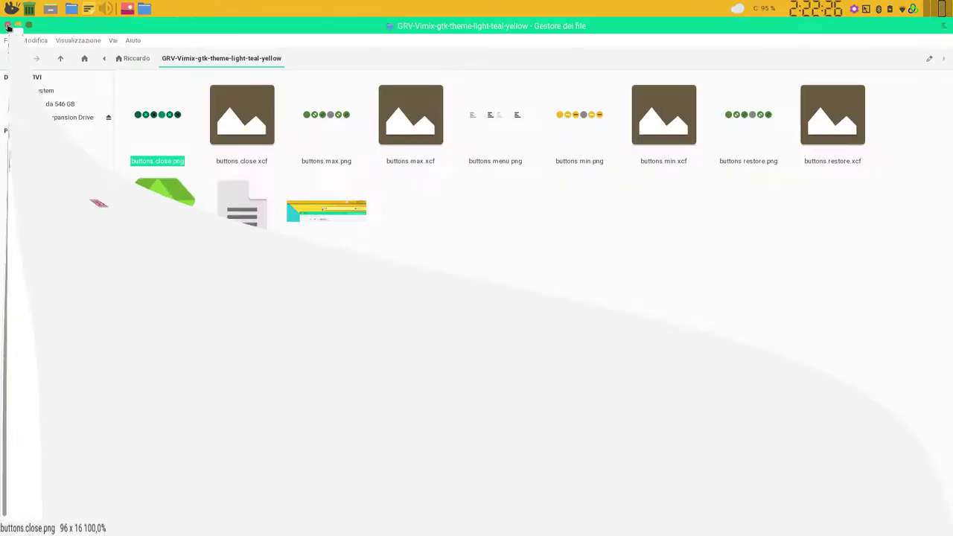
pyautogui.click(240, 131)
pyautogui.doubleClick(239, 128)
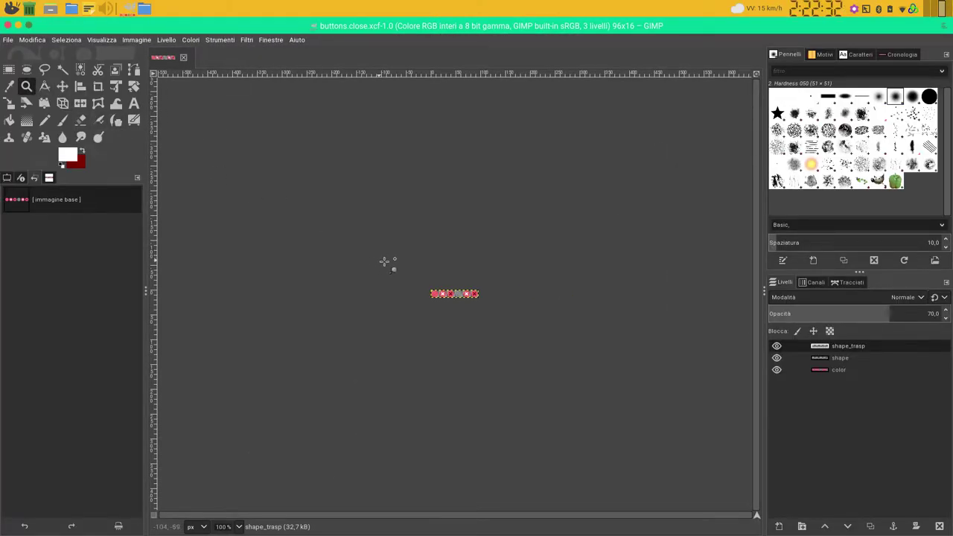
pyautogui.moveTo(424, 277); pyautogui.dragTo(486, 302)
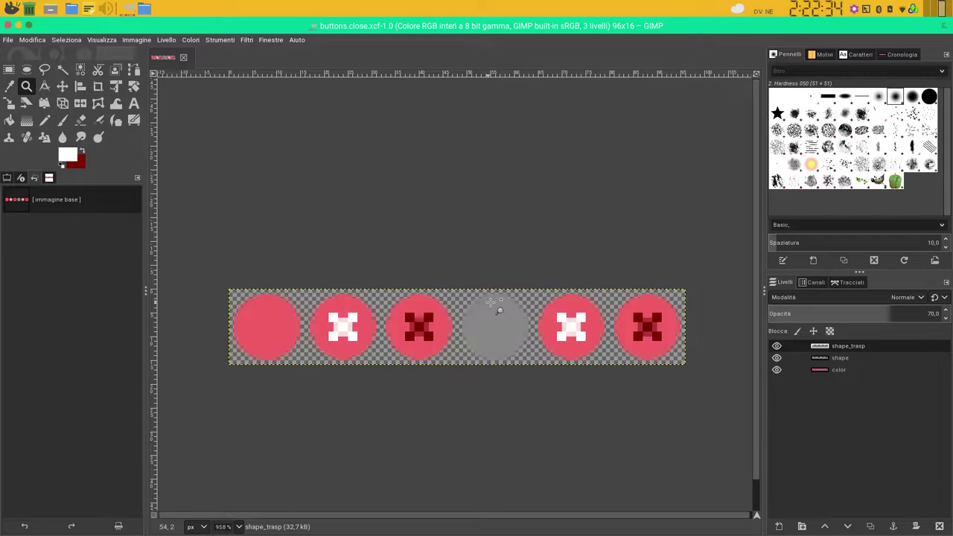
# Toggle the visibility of the shape_trasp, shape and color layers to examine how the close-button images are composed.
pyautogui.click(777, 346)
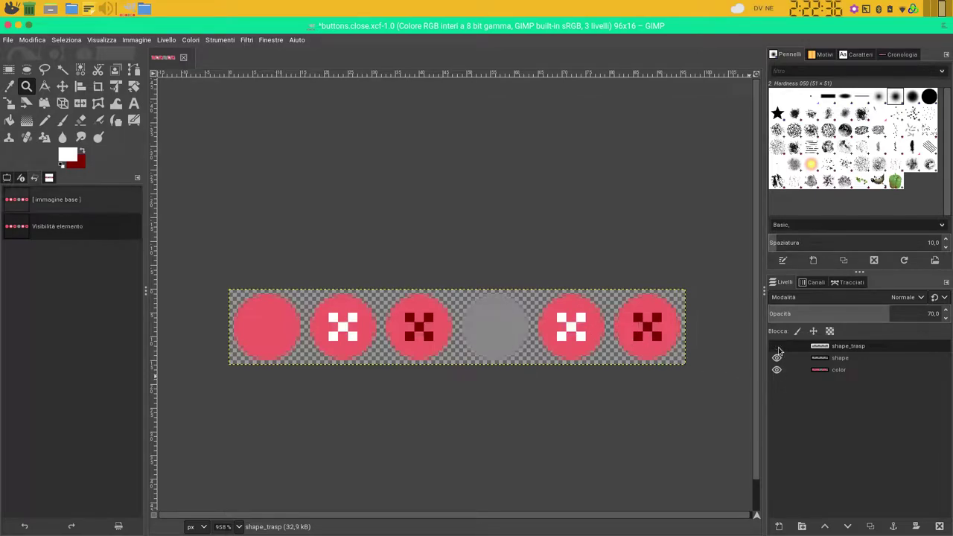
pyautogui.click(777, 358)
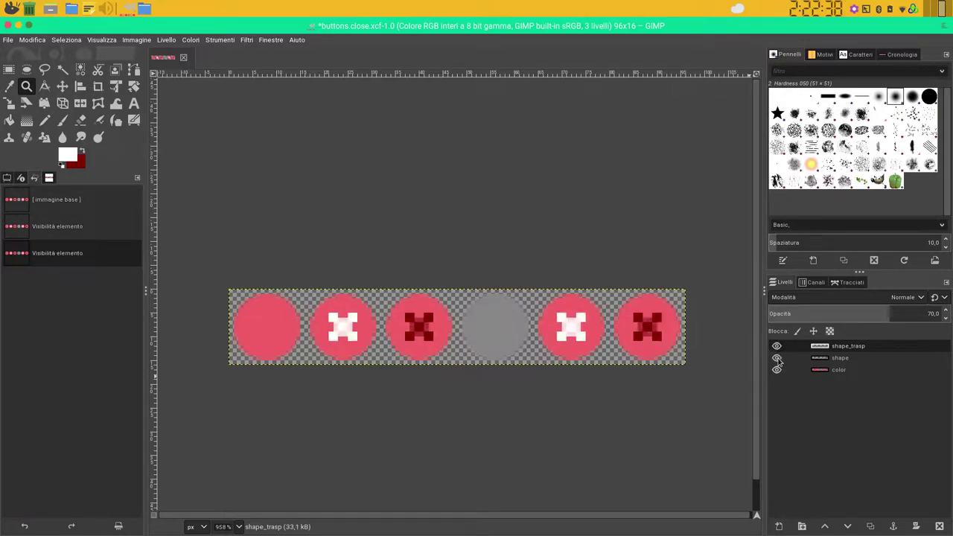
pyautogui.click(777, 370)
pyautogui.click(777, 370)
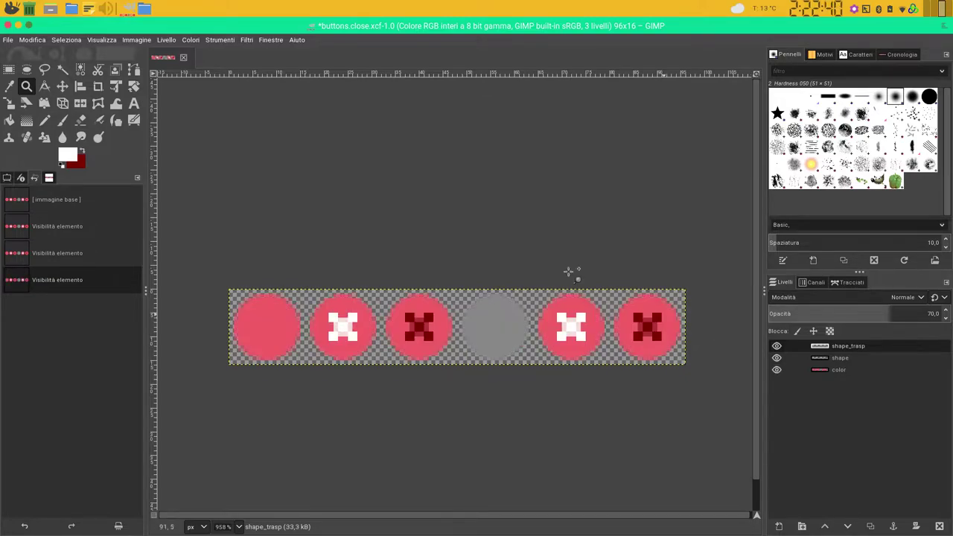
# Close buttons.close.xcf while discarding its changes, and quit GIMP.
pyautogui.click(183, 58)
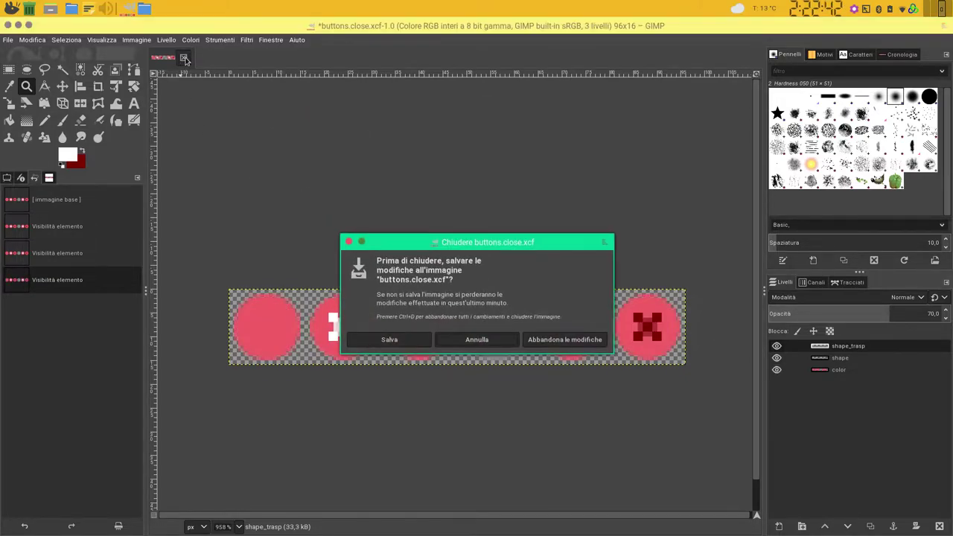
pyautogui.click(567, 340)
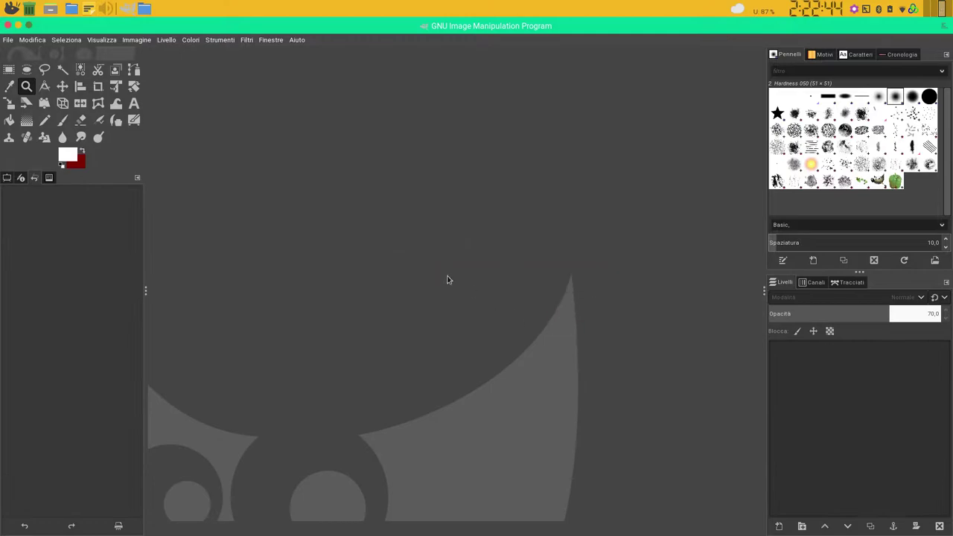
pyautogui.click(9, 26)
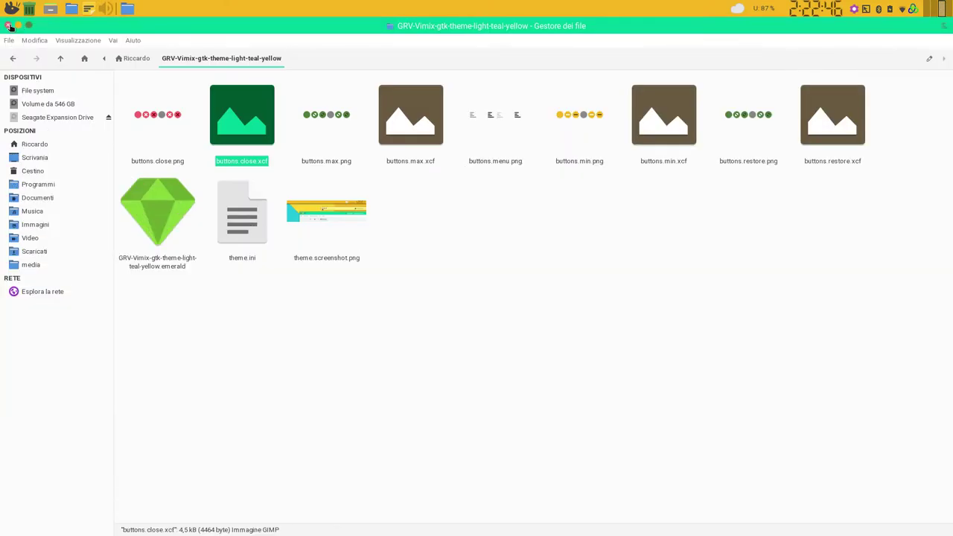
# View theme.screenshot.png, close the viewer, and select the GRV-Vimix-gtk-theme-light-teal-yellow.emerald file in the folder.
pyautogui.doubleClick(309, 214)
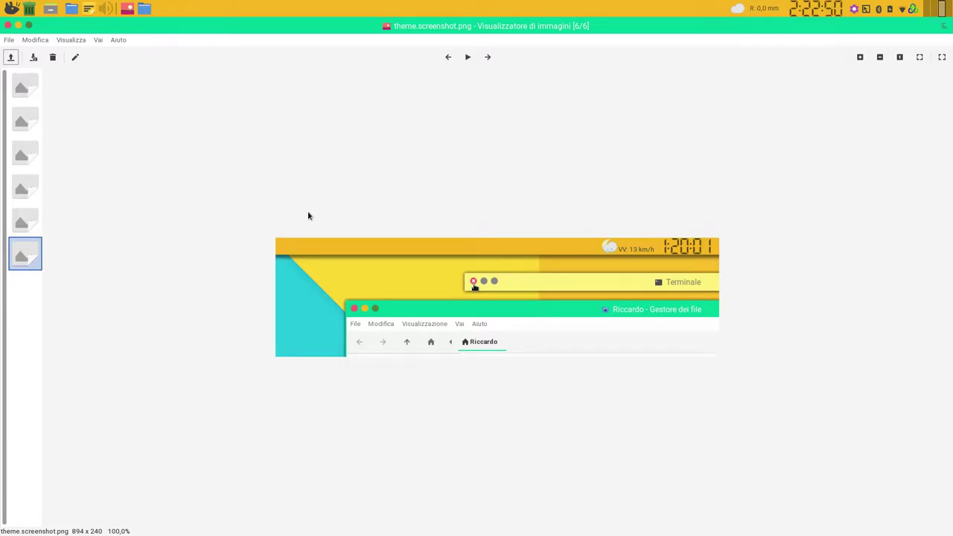
pyautogui.click(9, 26)
pyautogui.click(157, 212)
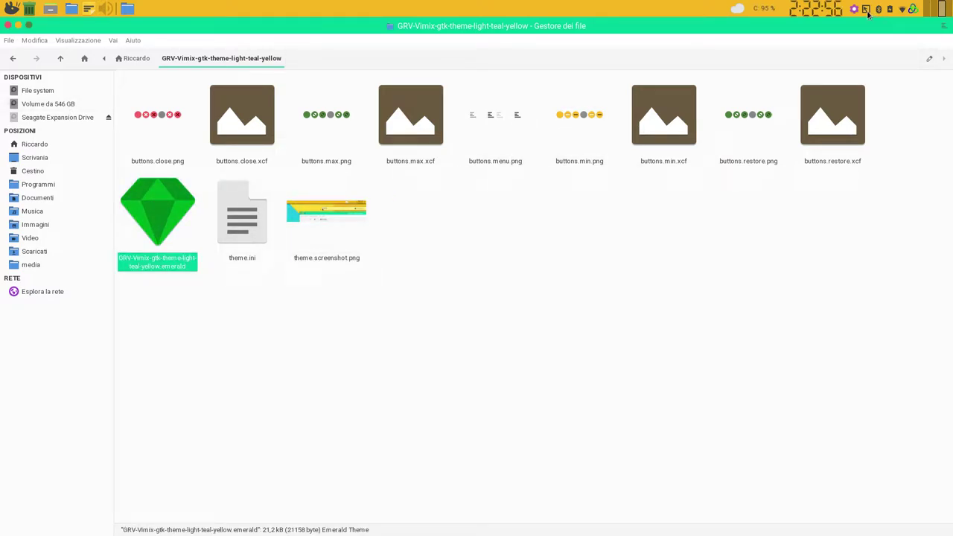
# Open the Emerald Theme Manager and reposition its window over the middle of the file manager.
pyautogui.click(866, 10)
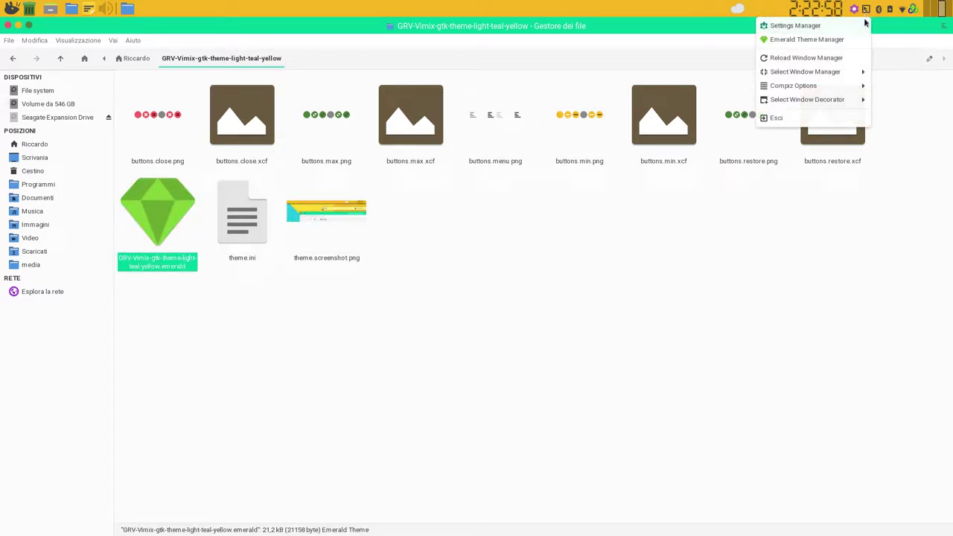
pyautogui.click(858, 39)
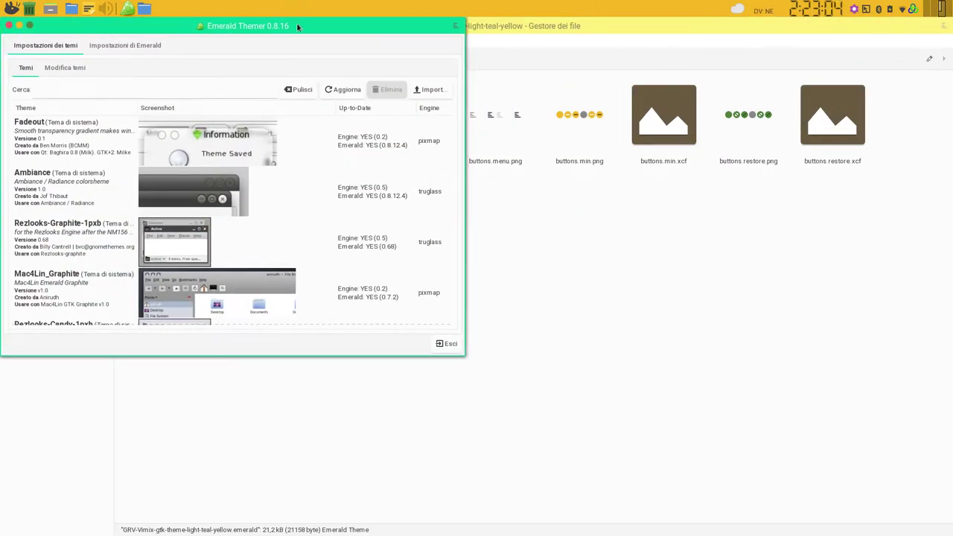
pyautogui.moveTo(324, 34); pyautogui.dragTo(696, 31)
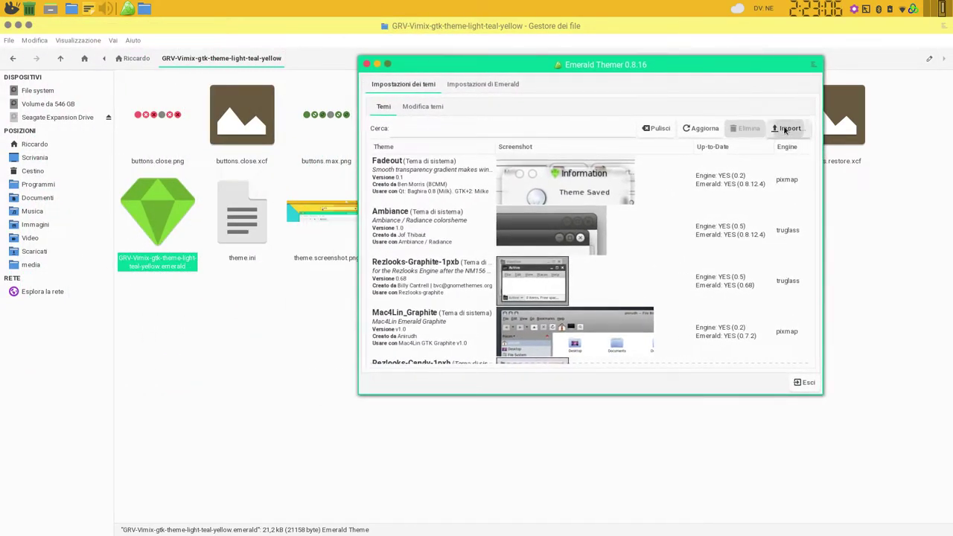
pyautogui.click(783, 125)
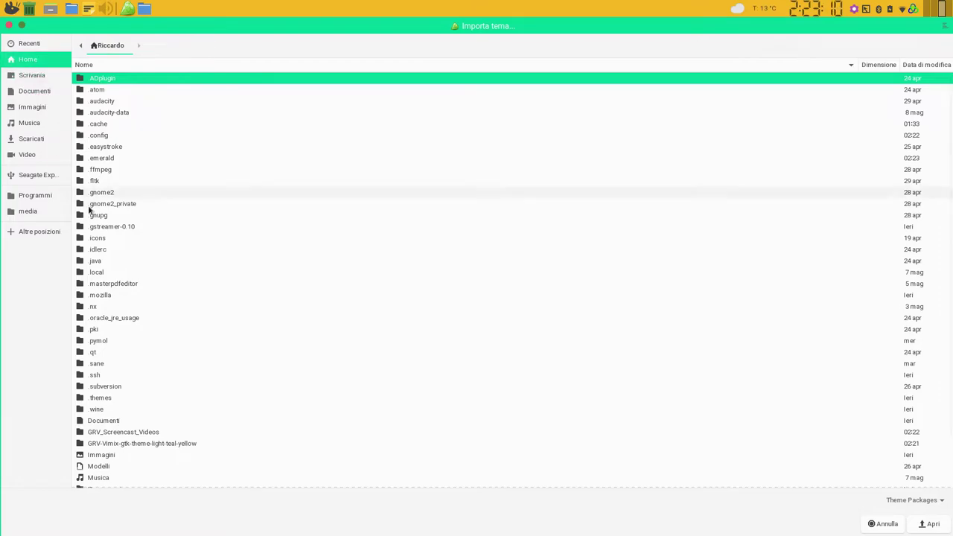
pyautogui.doubleClick(128, 444)
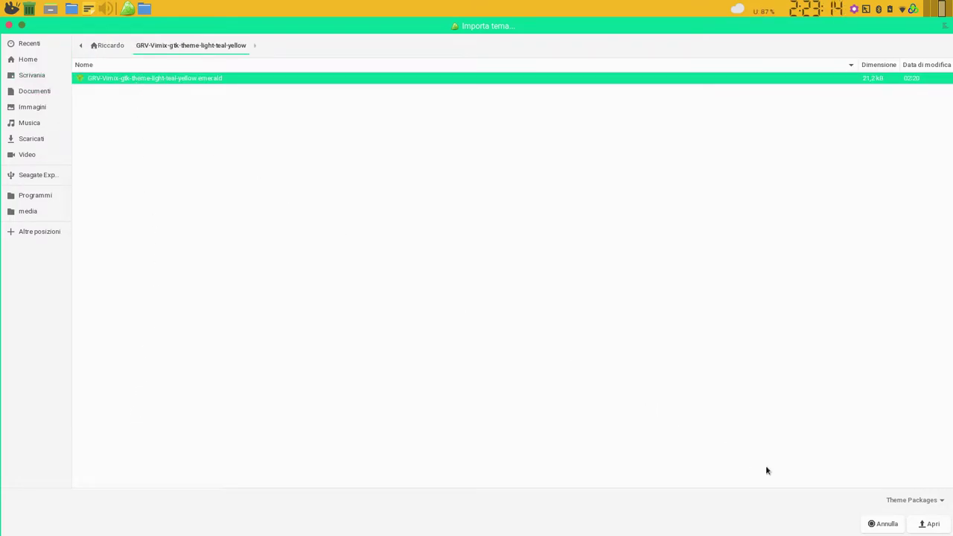
pyautogui.click(883, 523)
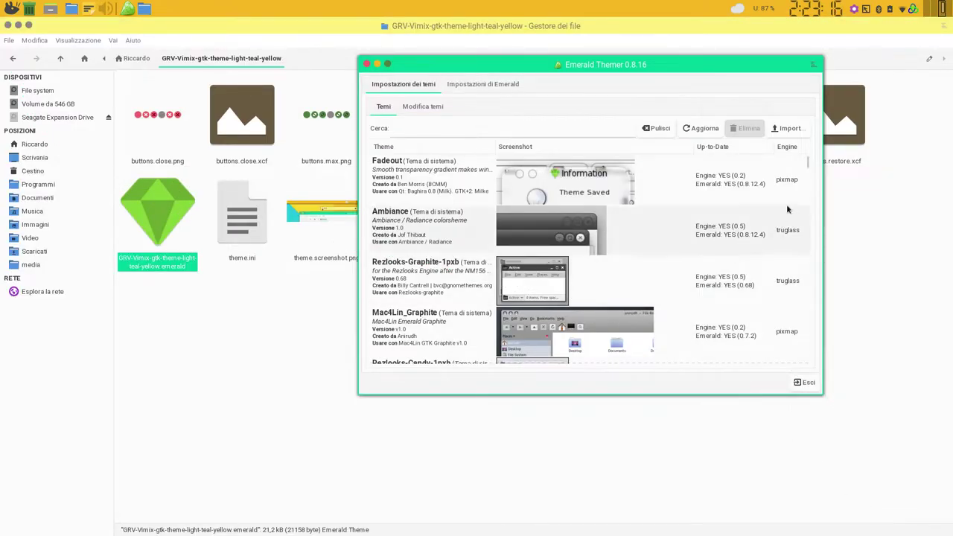
# Select the GRV-Vimix-gtk-theme-light-teal-yellow theme in the theme list and open its editing settings.
pyautogui.moveTo(808, 167); pyautogui.dragTo(801, 292)
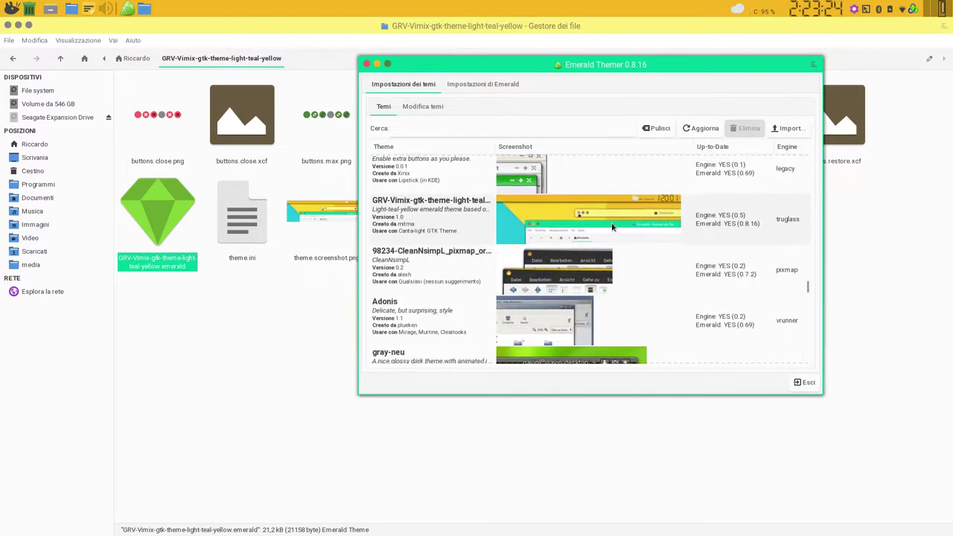
pyautogui.click(774, 220)
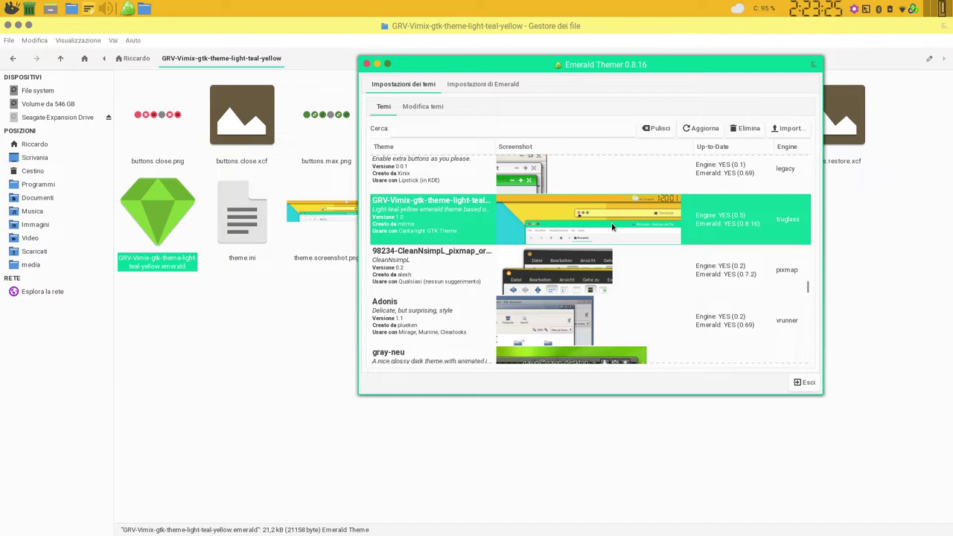
pyautogui.click(415, 108)
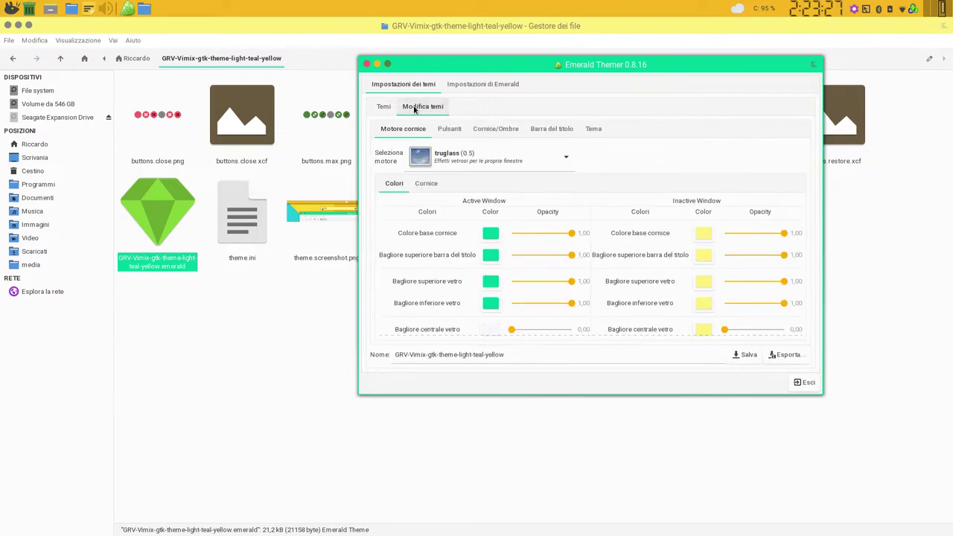
# Examine the theme's button pixmap files and the frame engine colors for active and inactive windows.
pyautogui.click(445, 130)
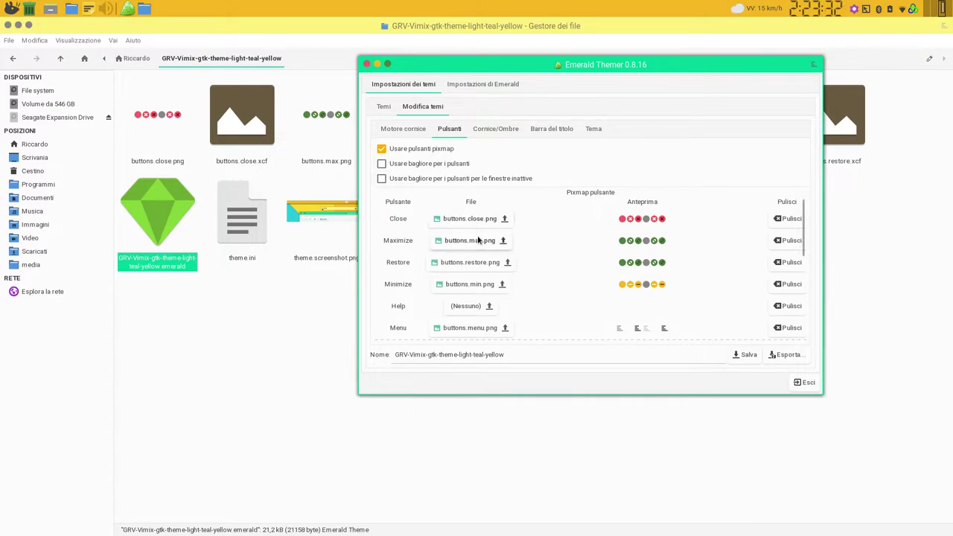
pyautogui.click(410, 134)
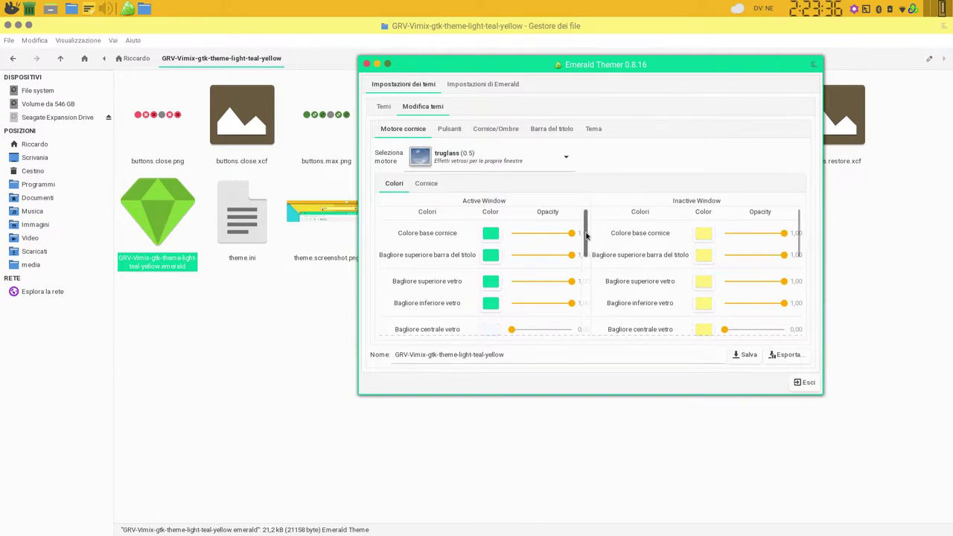
pyautogui.scroll(-3, 585, 235)
pyautogui.scroll(-5, 800, 243)
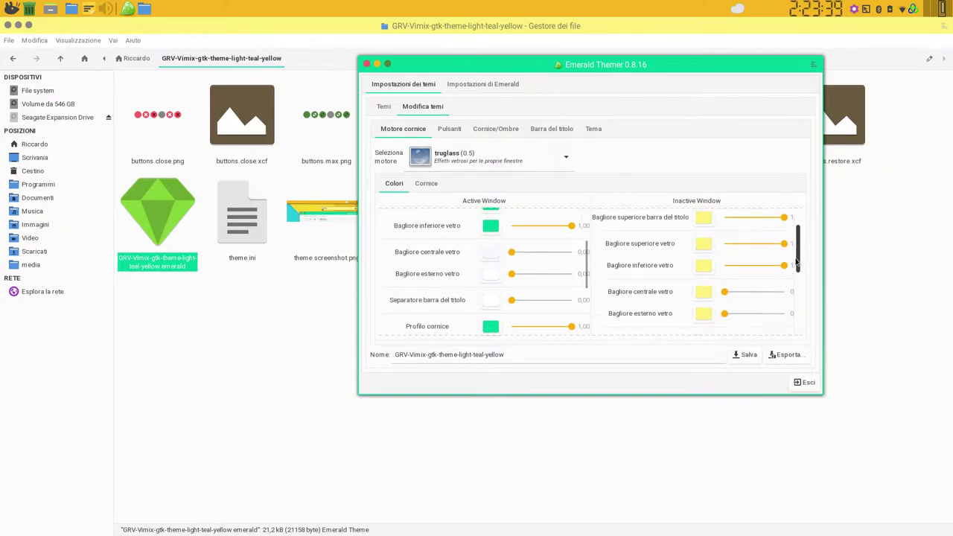
# Examine the theme's title bar object layout and the suggested widget theme in its information fields.
pyautogui.click(504, 134)
pyautogui.click(539, 132)
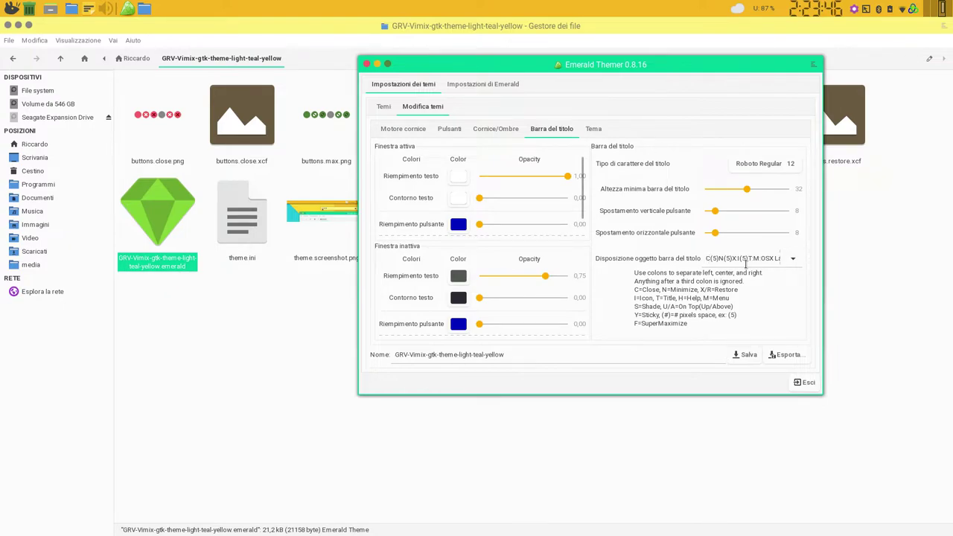
pyautogui.click(707, 258)
pyautogui.moveTo(716, 258)
pyautogui.mouseDown()
pyautogui.moveTo(792, 258)
pyautogui.moveTo(726, 258)
pyautogui.mouseUp()
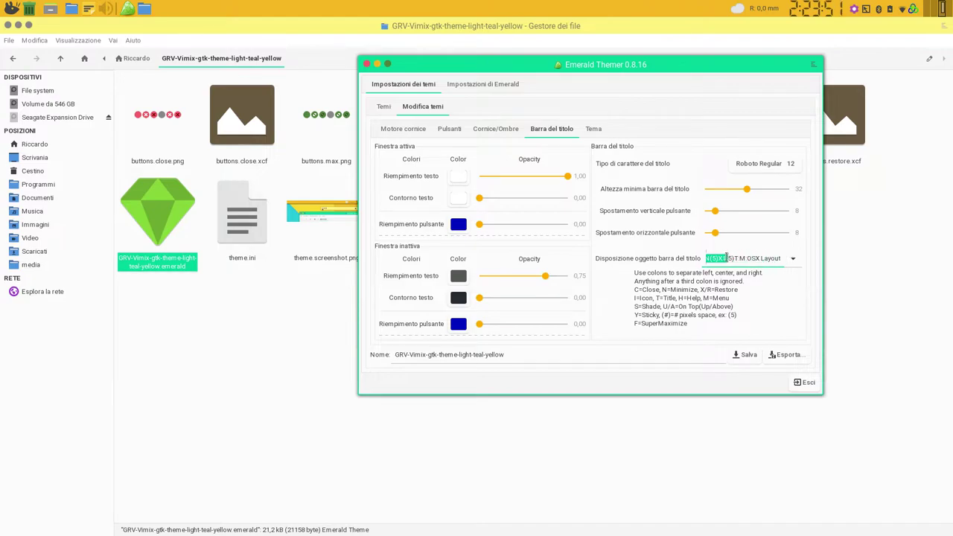
pyautogui.click(593, 131)
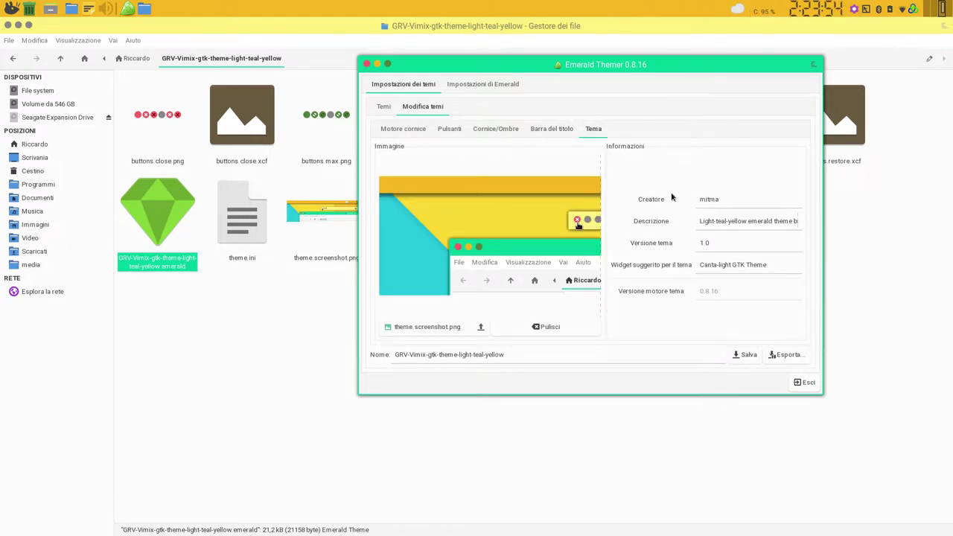
pyautogui.moveTo(774, 267); pyautogui.dragTo(690, 263)
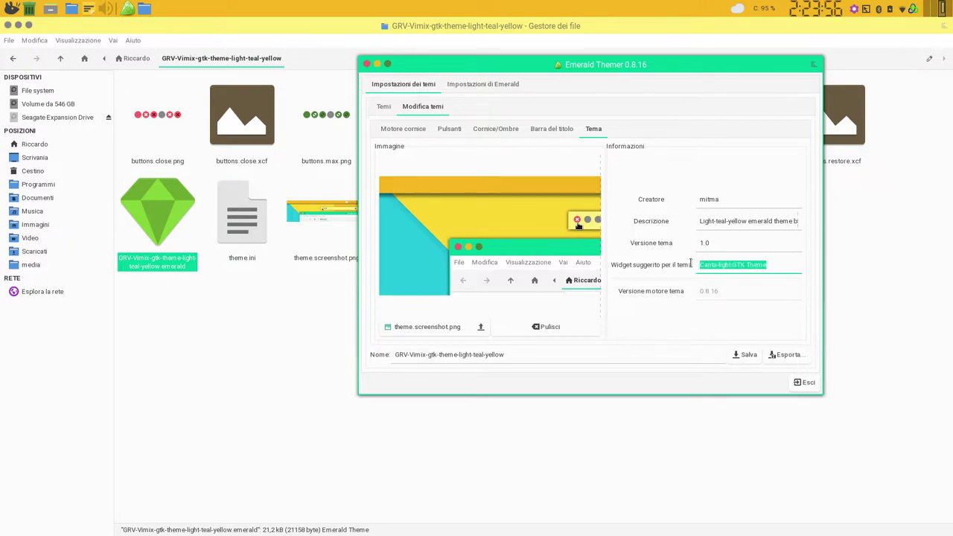
# Open the desktop Appearance settings, examine the style, icon, font and general options, and return to the settings overview.
pyautogui.click(9, 13)
pyautogui.click(295, 343)
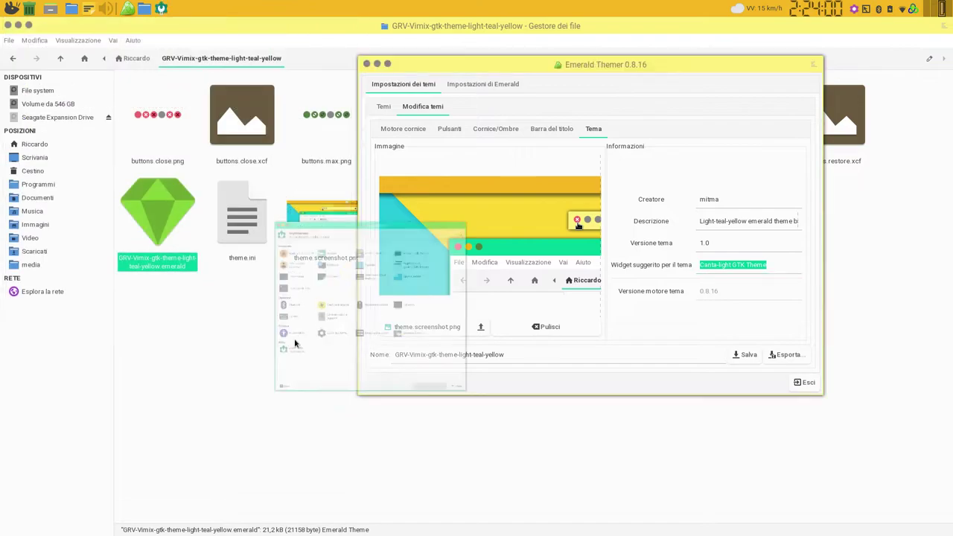
pyautogui.click(383, 135)
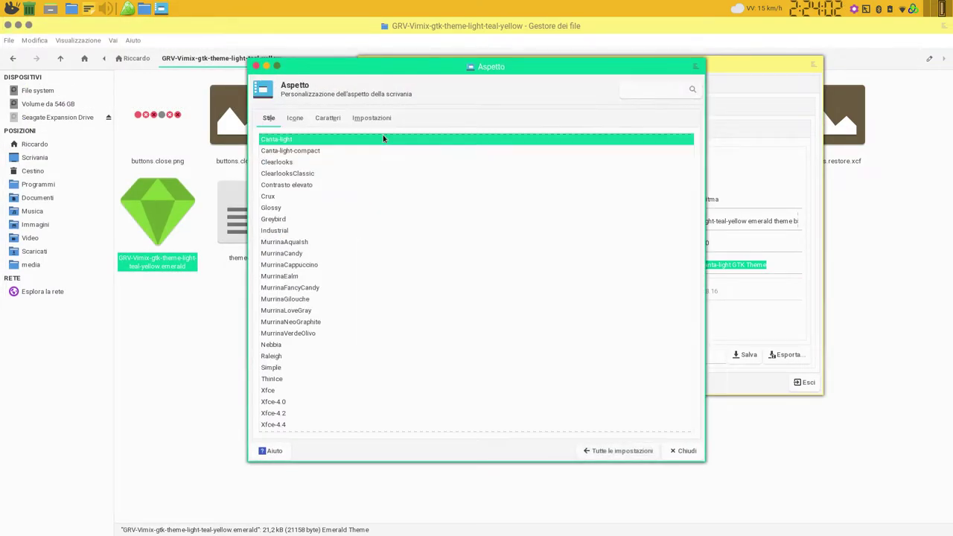
pyautogui.click(295, 119)
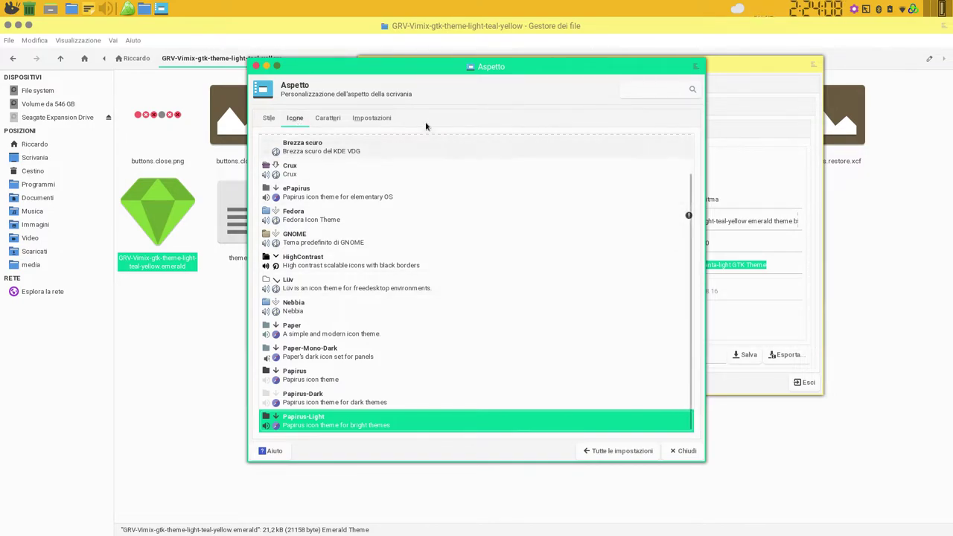
pyautogui.click(326, 119)
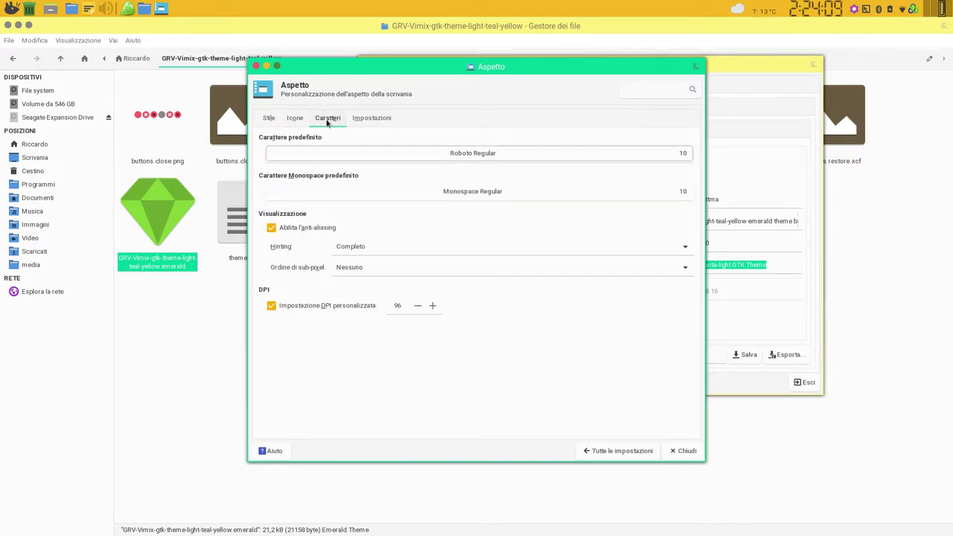
pyautogui.click(368, 122)
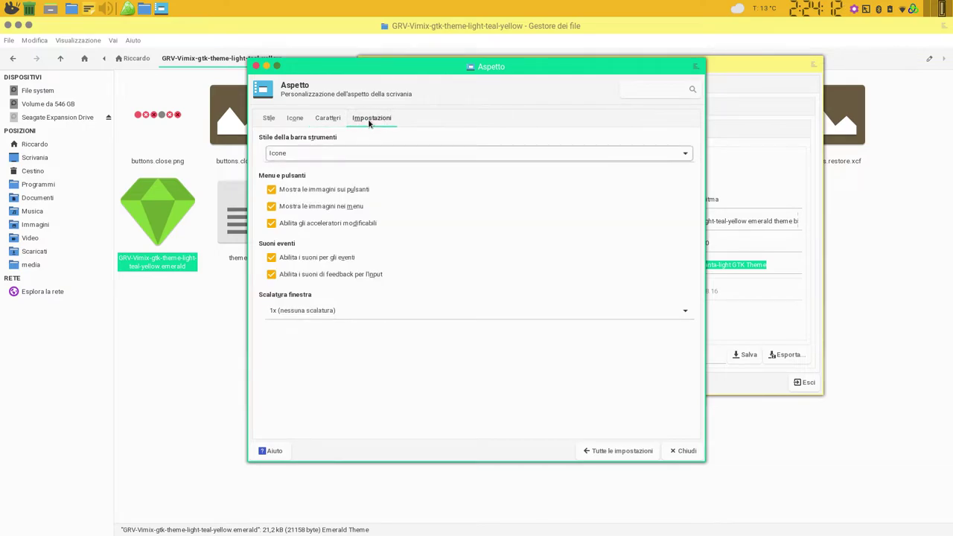
pyautogui.click(640, 451)
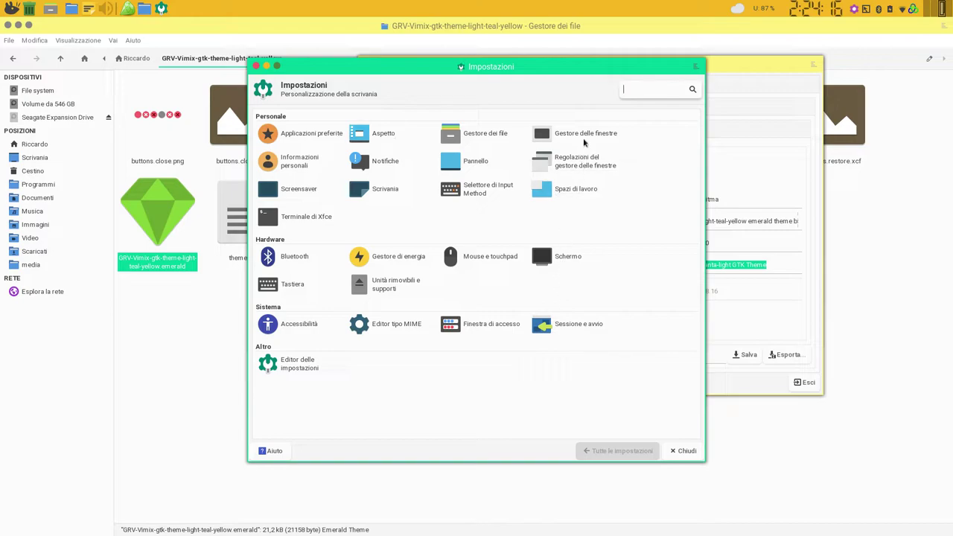
# Examine the available window managers and window decorators in the Compiz tray options without changing the selection.
pyautogui.click(867, 9)
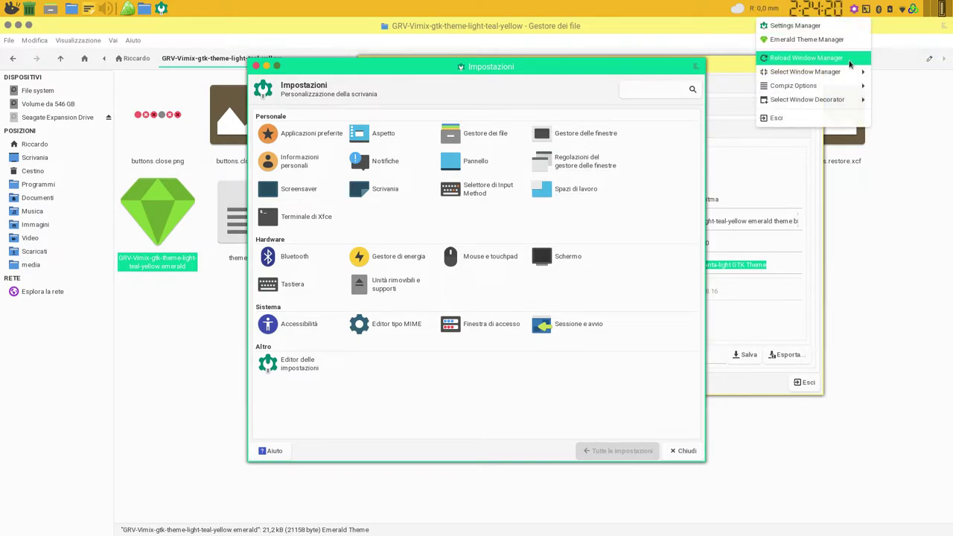
pyautogui.moveTo(847, 70)
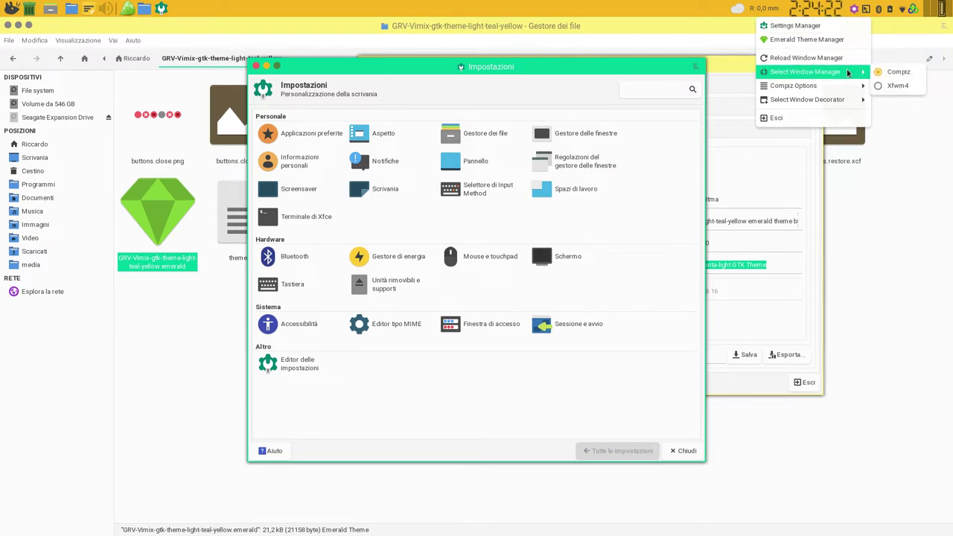
pyautogui.moveTo(849, 99)
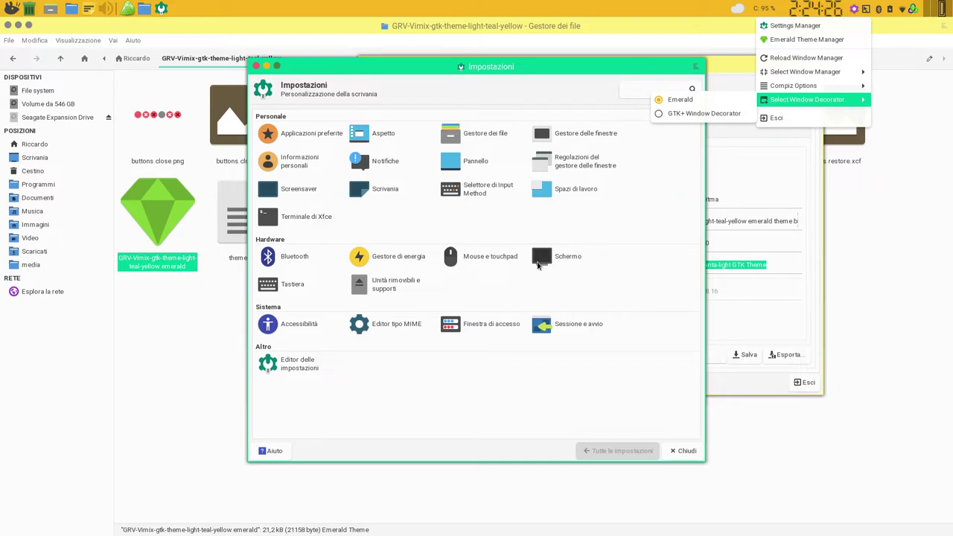
pyautogui.click(530, 291)
# Open the mouse and touchpad settings, examine the cursor themes and size, and close the settings manager.
pyautogui.click(484, 257)
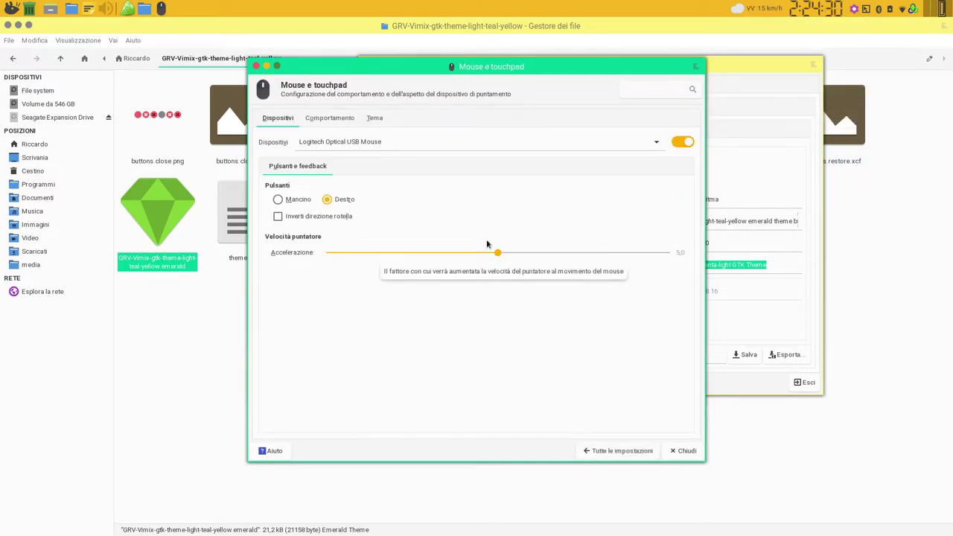
pyautogui.click(376, 118)
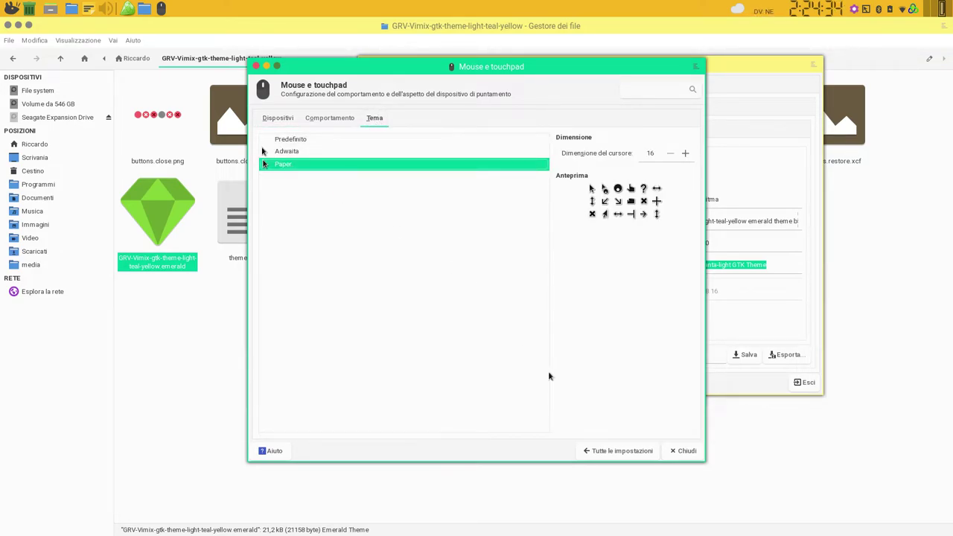
pyautogui.click(598, 451)
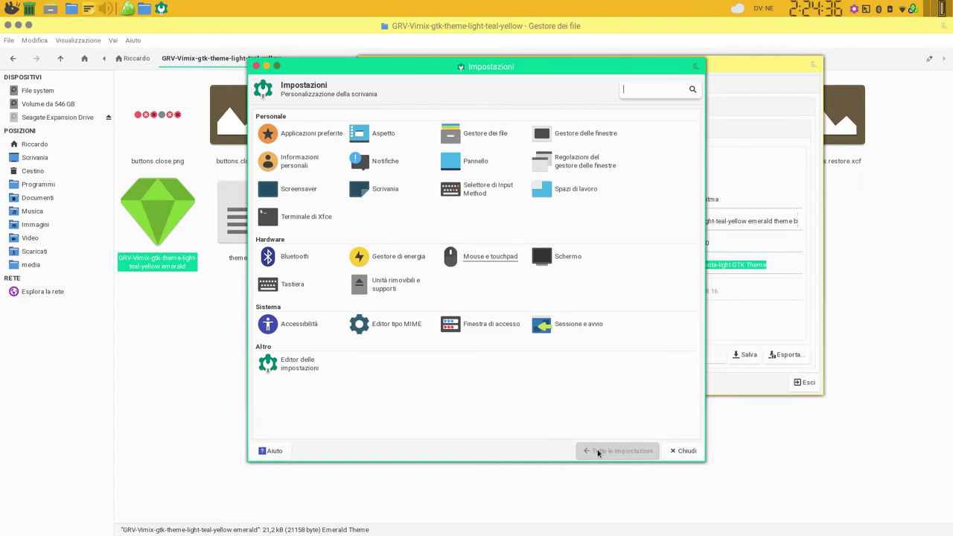
pyautogui.click(677, 451)
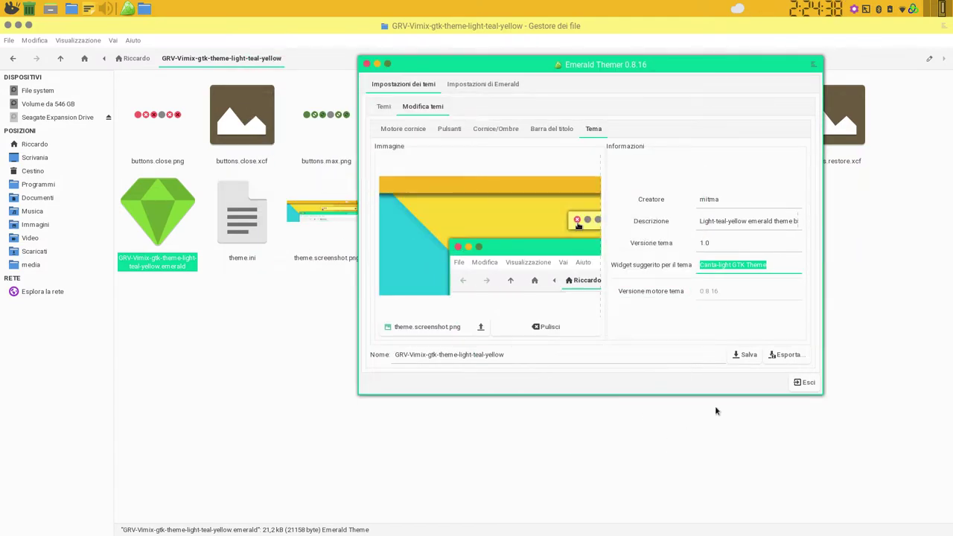
# Examine Emerald's general preferences for button fading and title bar actions, and quit Emerald Themer.
pyautogui.click(466, 86)
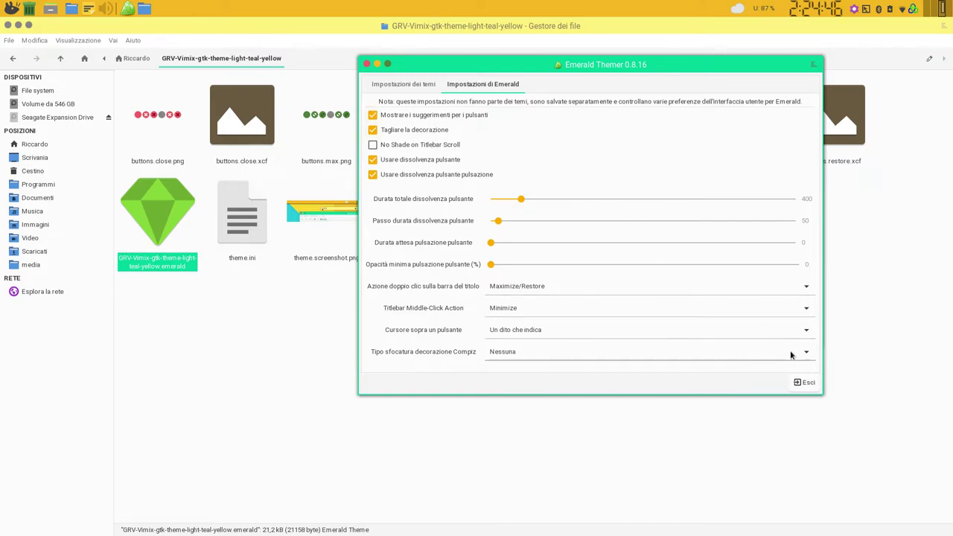
pyautogui.click(803, 383)
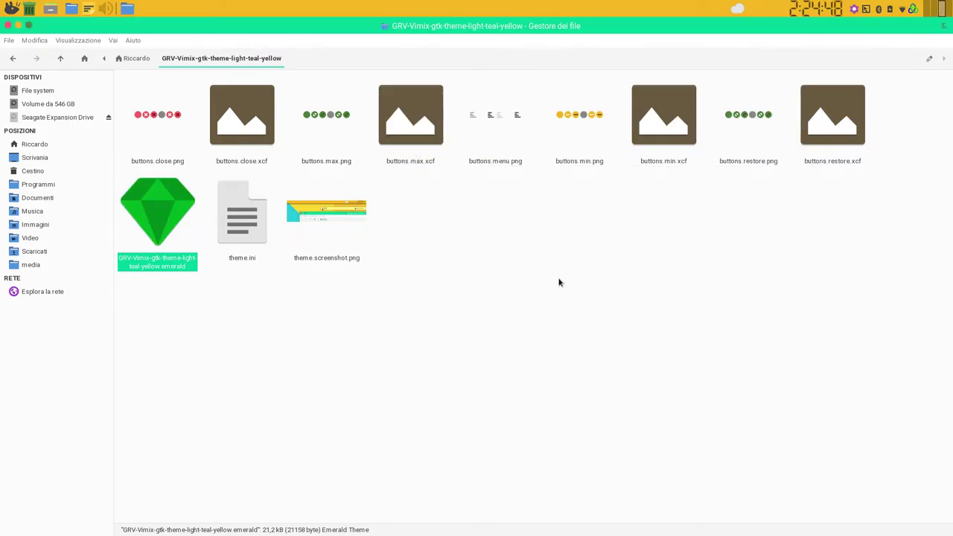
# Tile the file manager window to a quarter of the screen and move it nearer the desktop's centre.
pyautogui.press('ctrl+alt+KP_9')
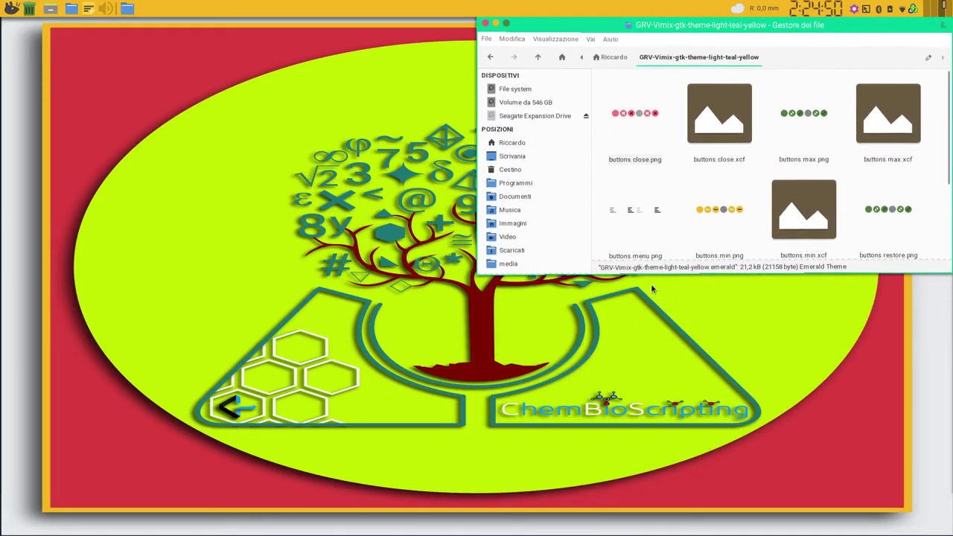
pyautogui.moveTo(703, 28); pyautogui.dragTo(603, 117)
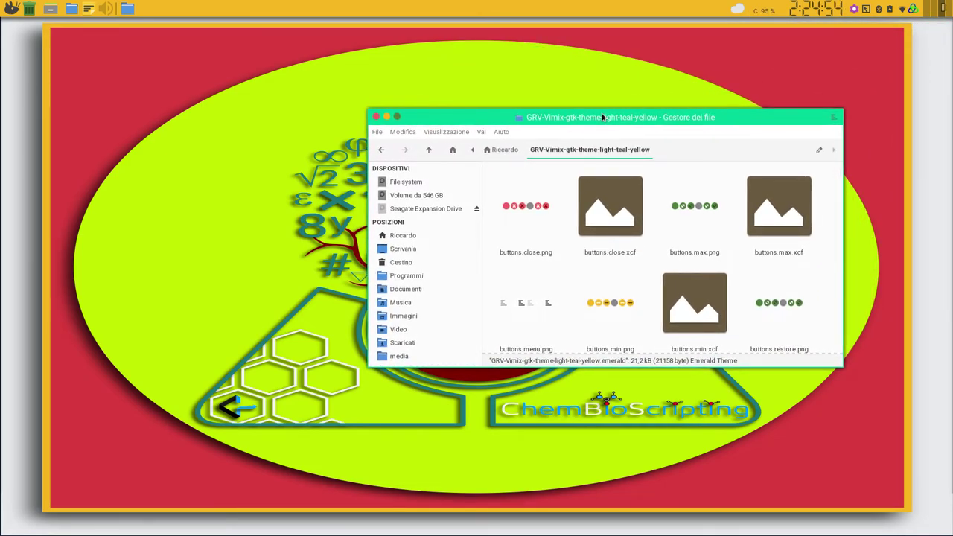
# Open a terminal window, place it over the file manager's upper part, and roll it up to its title bar.
pyautogui.hotkey('ctrl', 'alt', 't')
pyautogui.moveTo(328, 288); pyautogui.dragTo(770, 67)
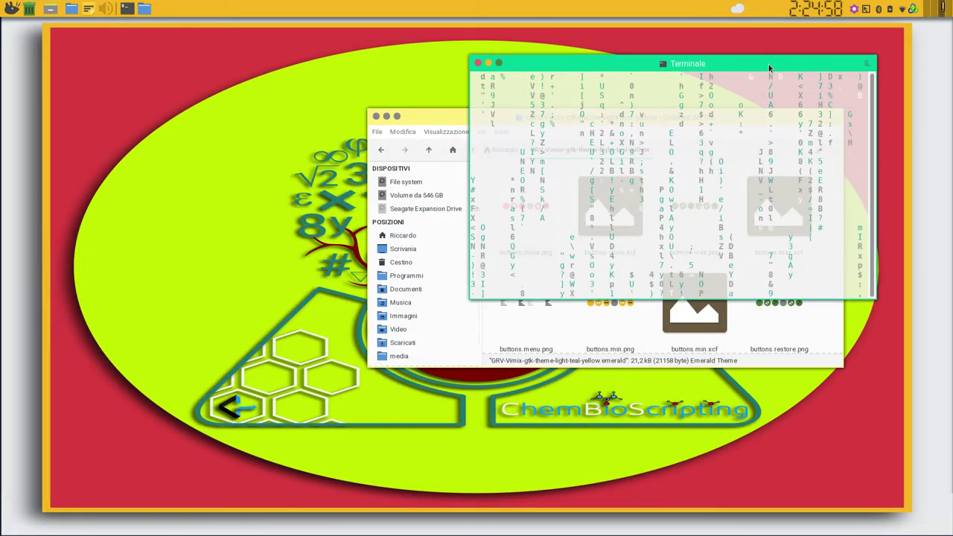
pyautogui.doubleClick(770, 68)
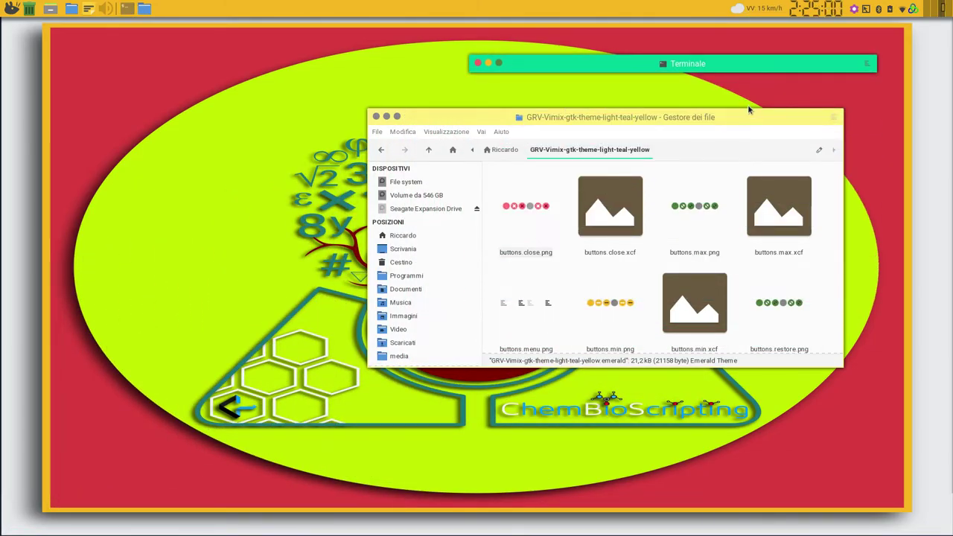
# Activate the file manager window, move it just below the rolled-up terminal, and examine its title bar buttons and window menu.
pyautogui.click(749, 113)
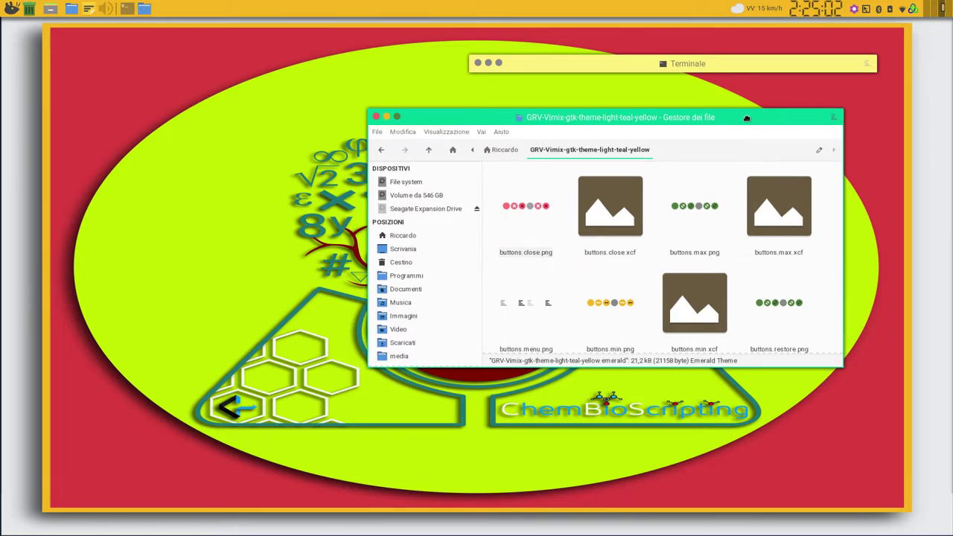
pyautogui.moveTo(748, 122); pyautogui.dragTo(762, 102)
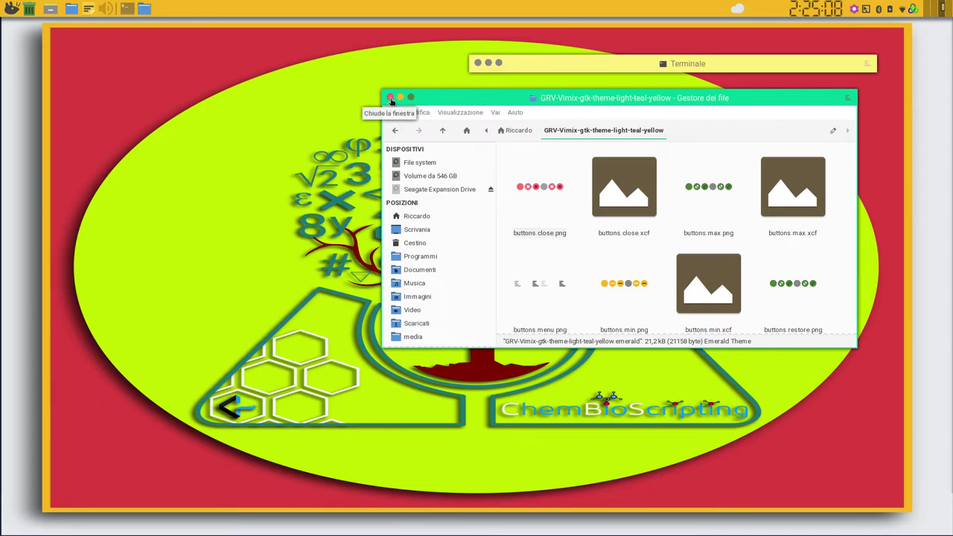
pyautogui.click(847, 100)
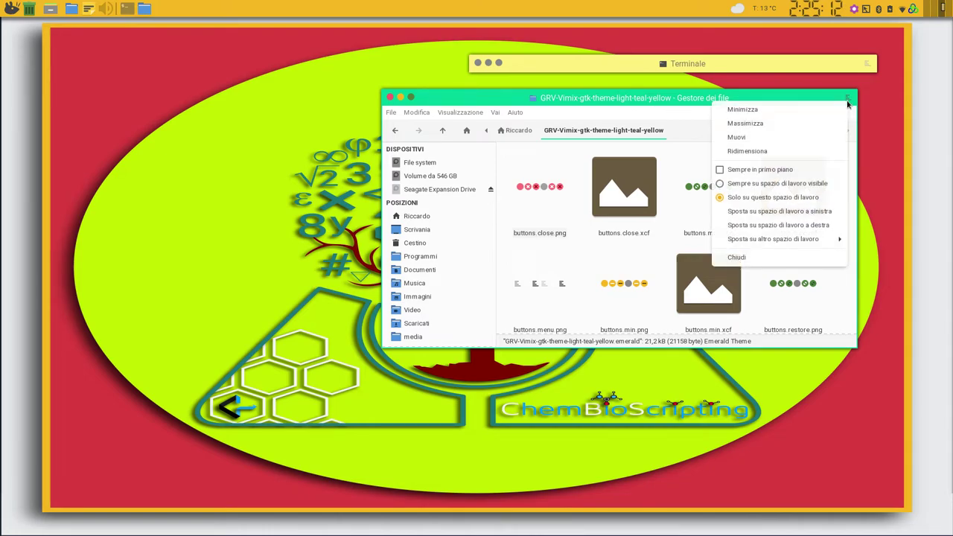
pyautogui.click(661, 84)
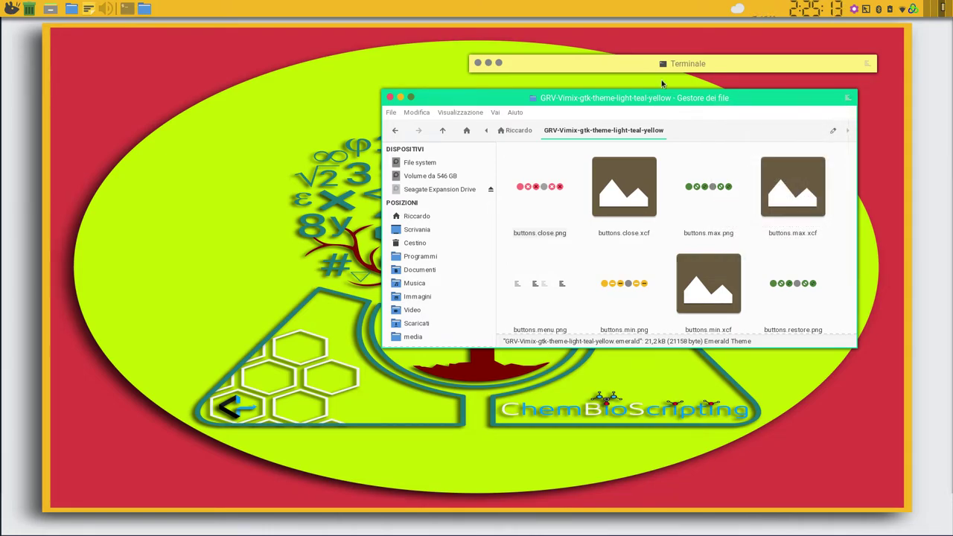
# Close the rolled-up terminal, and minimize and restore the file manager window through the window switcher.
pyautogui.click(478, 63)
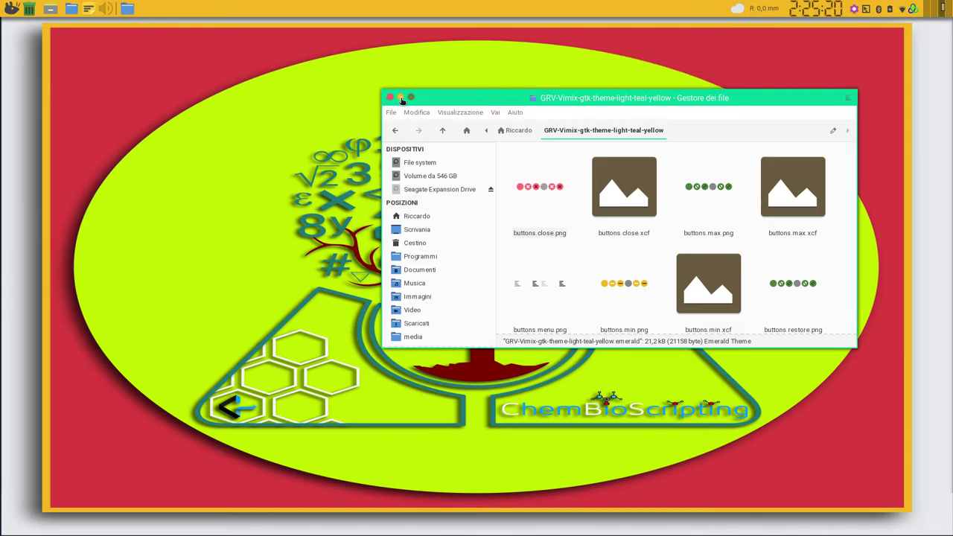
pyautogui.click(401, 97)
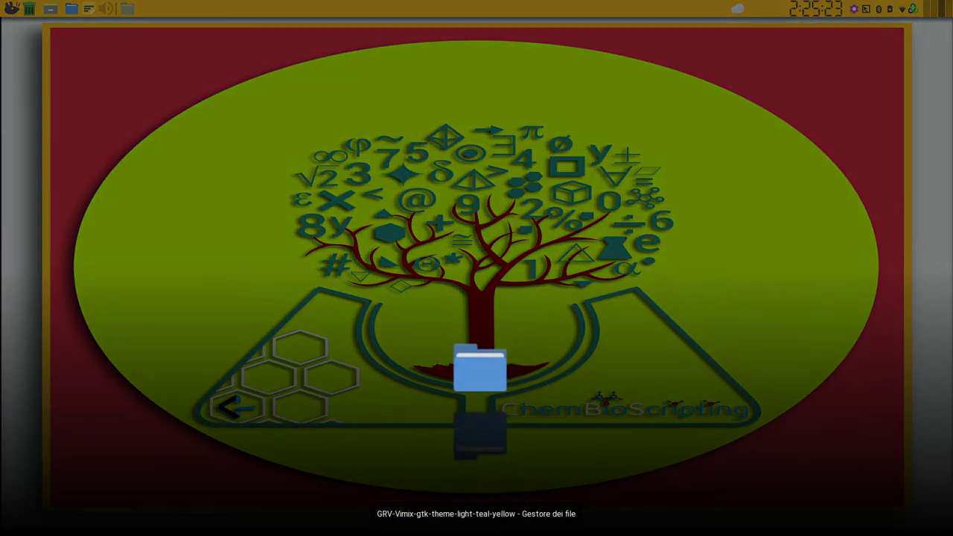
pyautogui.click(476, 373)
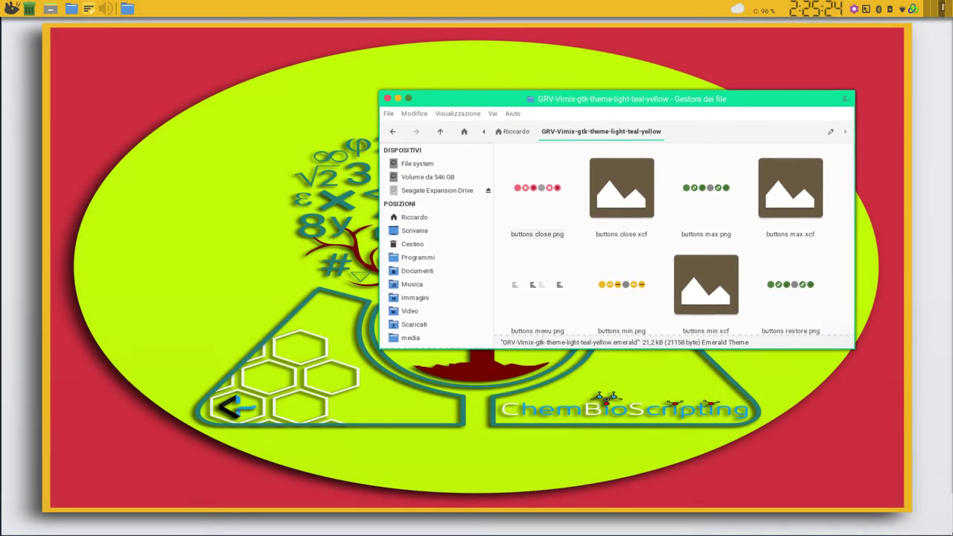
# Show the overview of open windows and return to the normal desktop.
pyautogui.moveTo(952, 0)
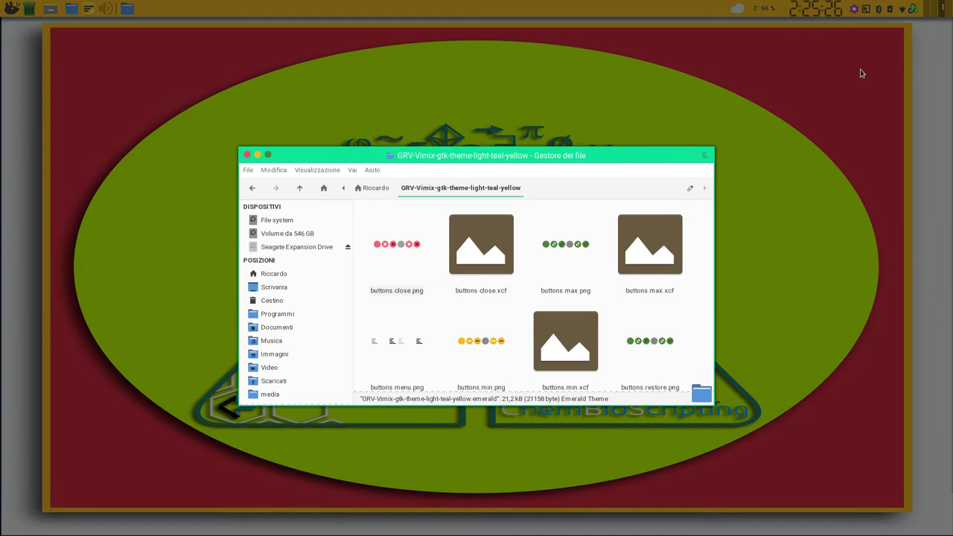
pyautogui.click(862, 73)
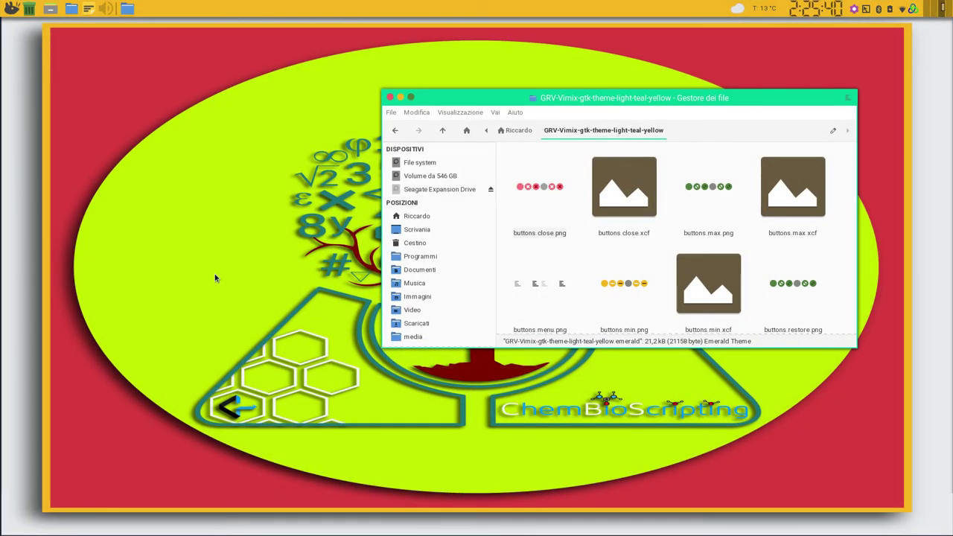
# Close the file manager window and open the desktop search launcher.
pyautogui.hotkey('ctrl', 'w')
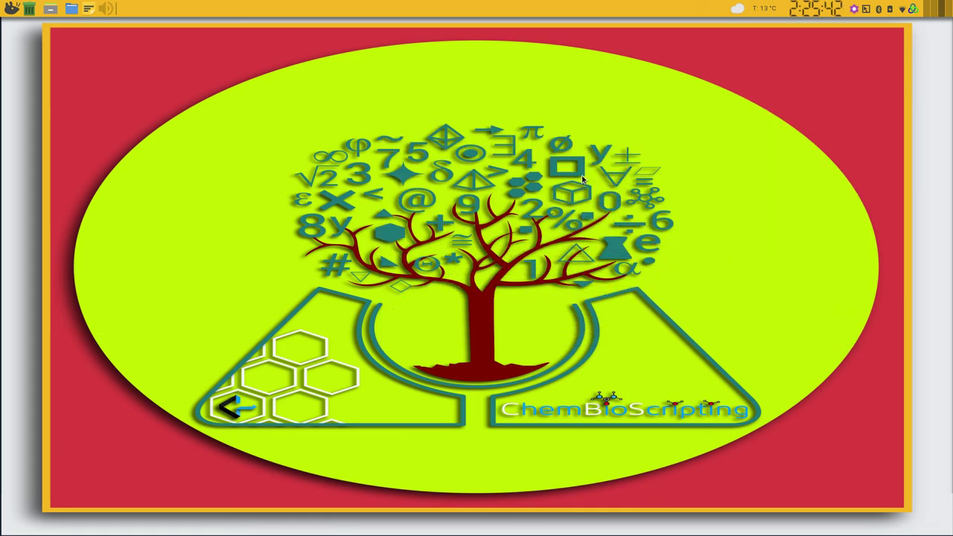
pyautogui.press('super+s')
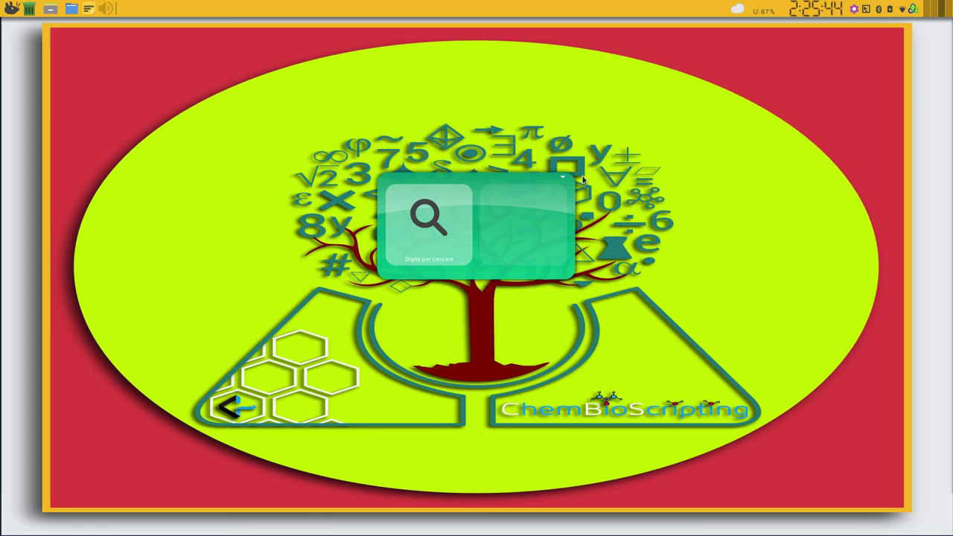